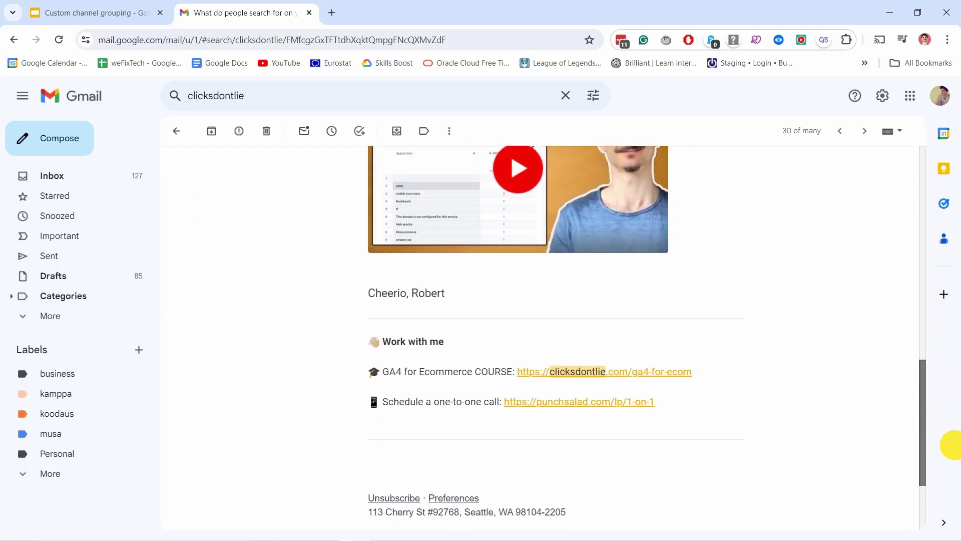
# Open the GA4 for Ecommerce course link in the newsletter email footer in a new tab
pyautogui.click(689, 372)
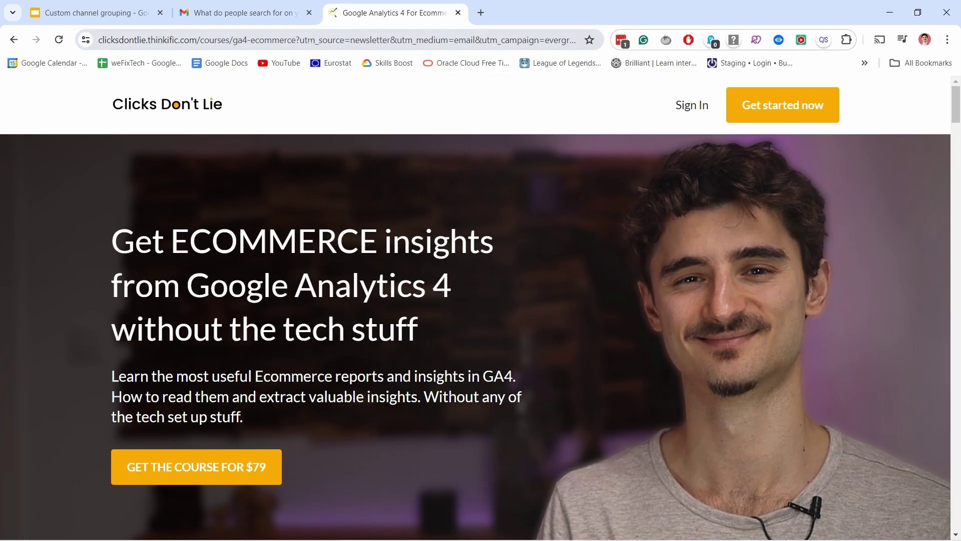
# Highlight the utm_ query string in the course page's web address
pyautogui.moveTo(316, 39); pyautogui.dragTo(591, 40)
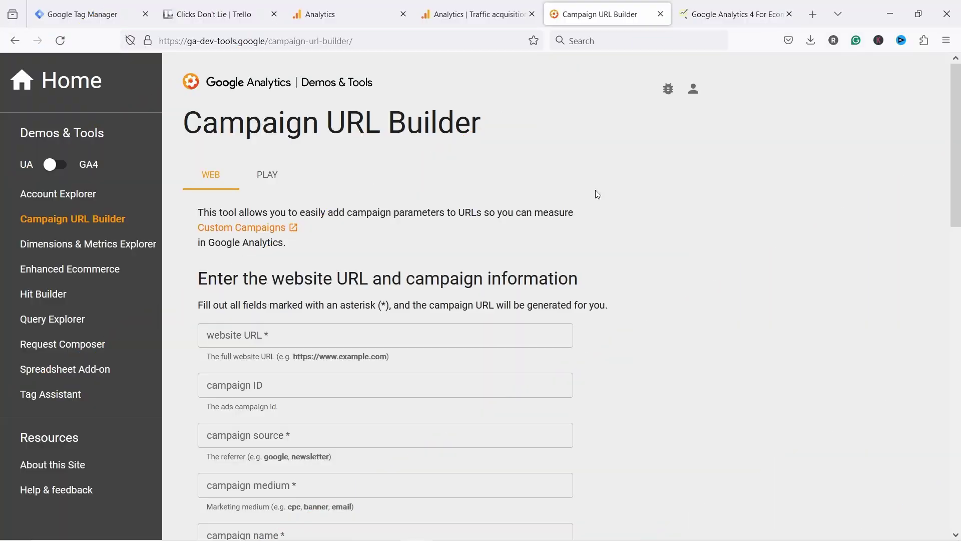
pyautogui.scroll(-2, 390, 200)
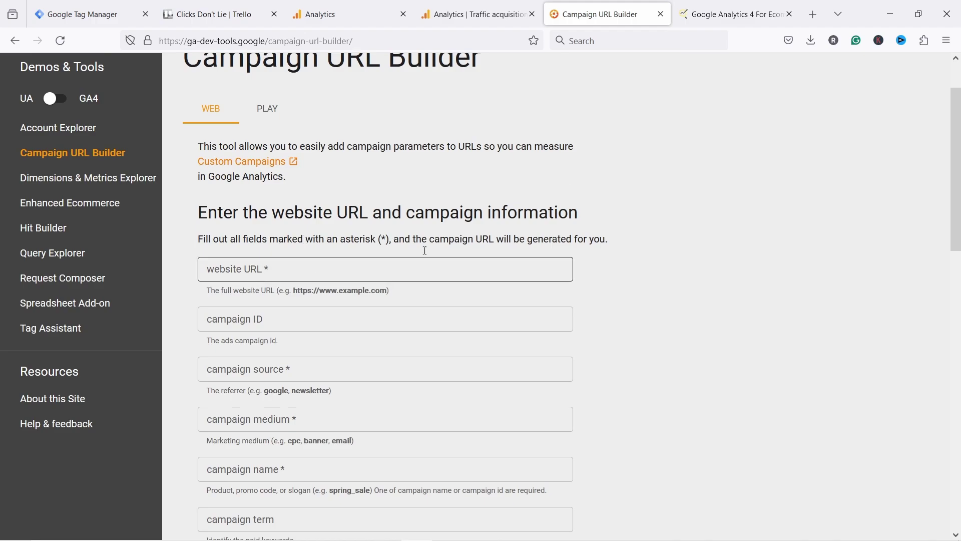
pyautogui.click(731, 14)
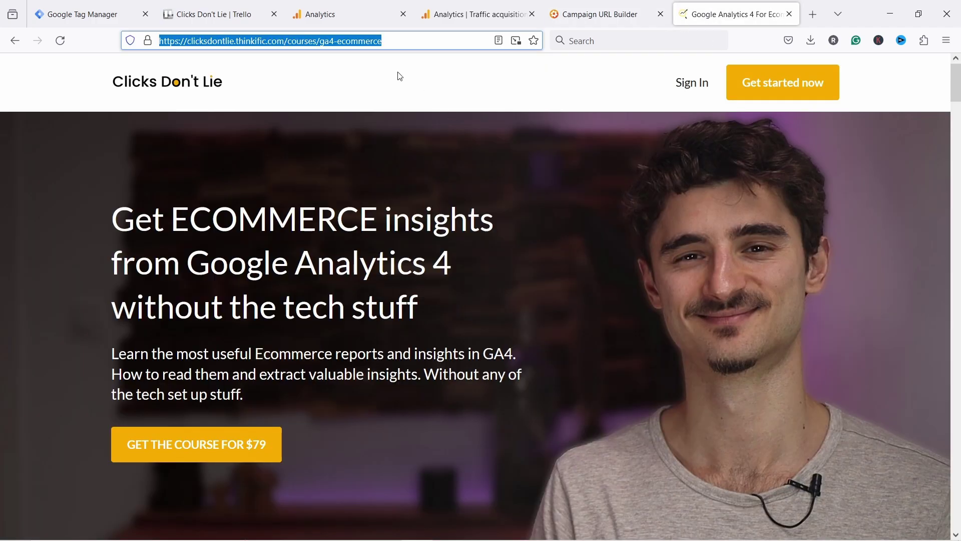
pyautogui.click(311, 40)
pyautogui.hotkey('ctrl', 'a')
pyautogui.hotkey('ctrl', 'c')
pyautogui.click(332, 294)
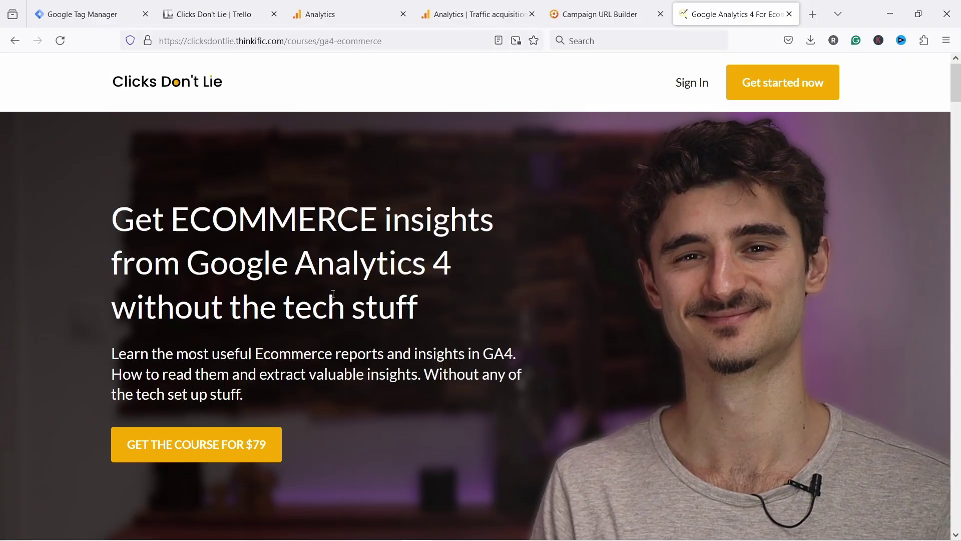
# Paste the course address into the Campaign URL Builder's website URL field, leaving campaign ID empty
pyautogui.click(596, 14)
pyautogui.click(239, 269)
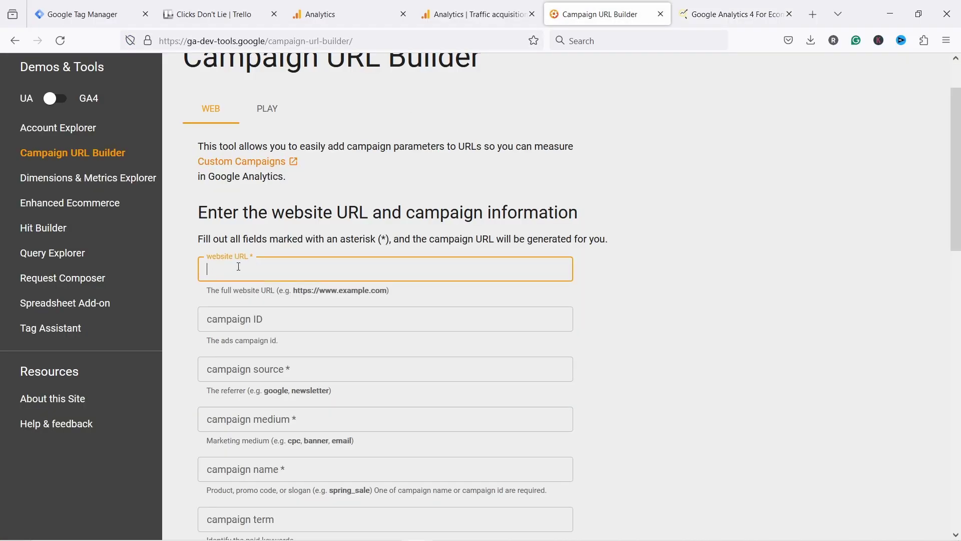
pyautogui.hotkey('ctrl', 'v')
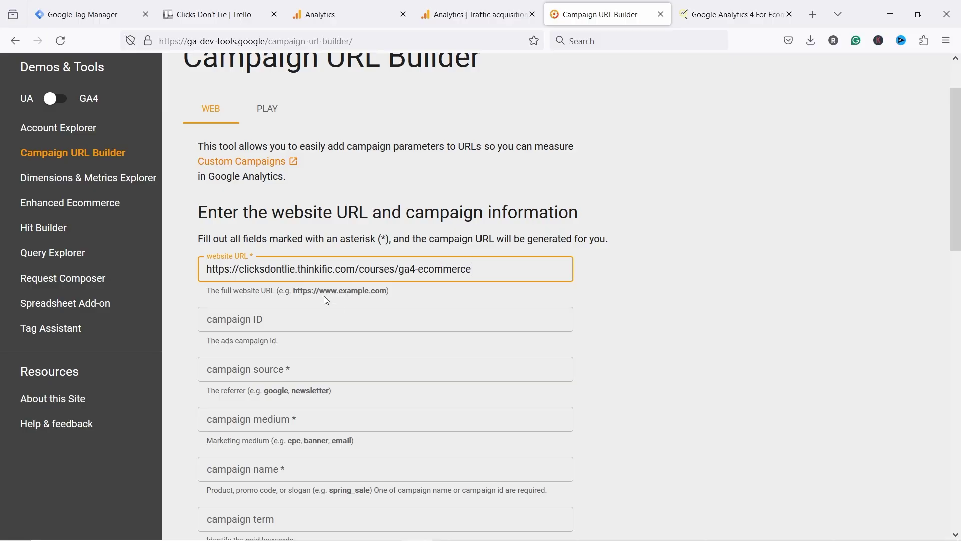
pyautogui.click(235, 316)
pyautogui.scroll(-1, 227, 303)
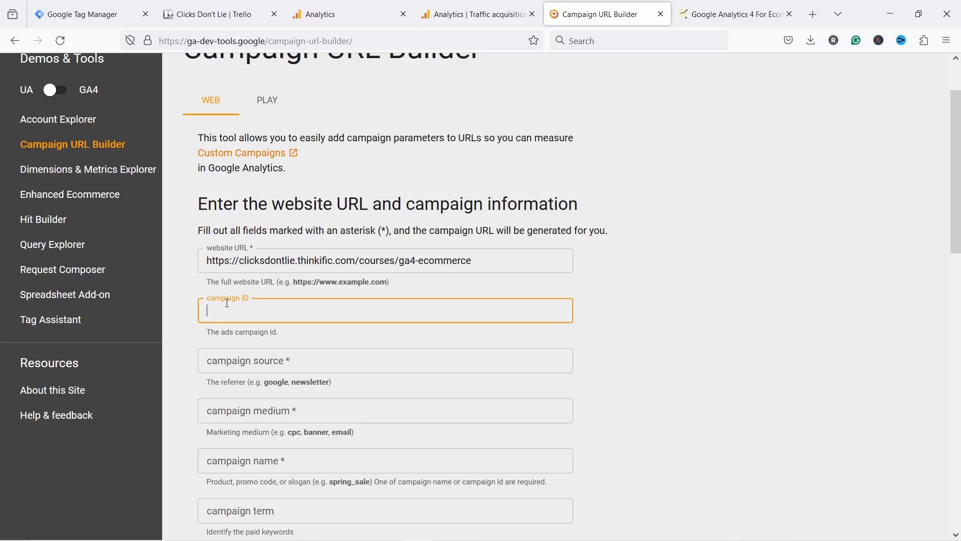
pyautogui.scroll(-2, 228, 303)
pyautogui.click(234, 286)
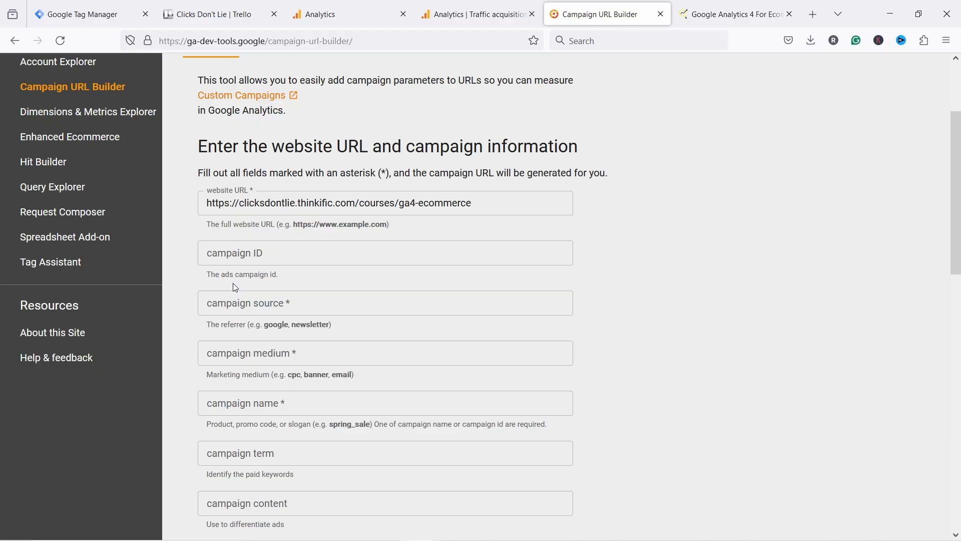
pyautogui.scroll(-3, 229, 253)
pyautogui.click(226, 236)
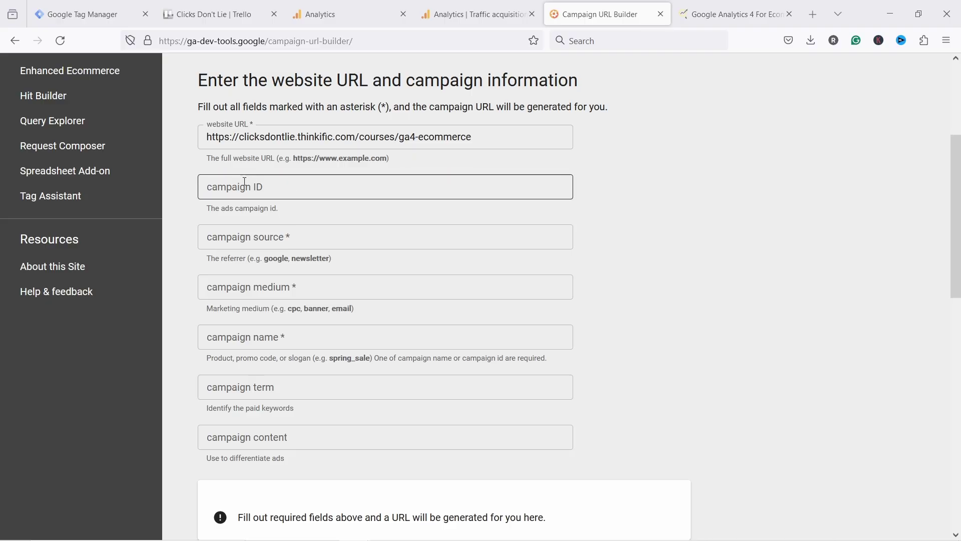
# Enter campaign source newsletter, medium medium and campaign name flash_sale_june
pyautogui.click(257, 233)
pyautogui.write('newsletter')
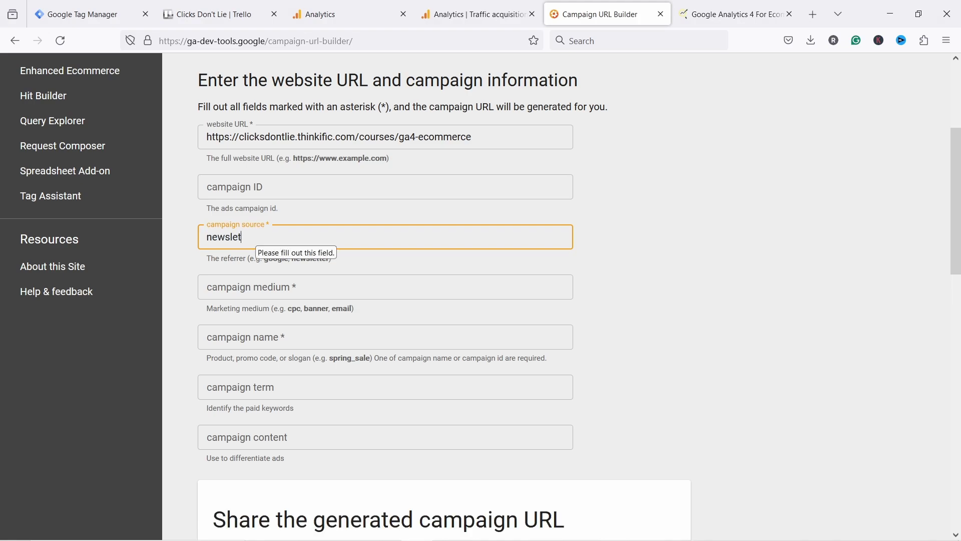
pyautogui.click(280, 281)
pyautogui.write('medium')
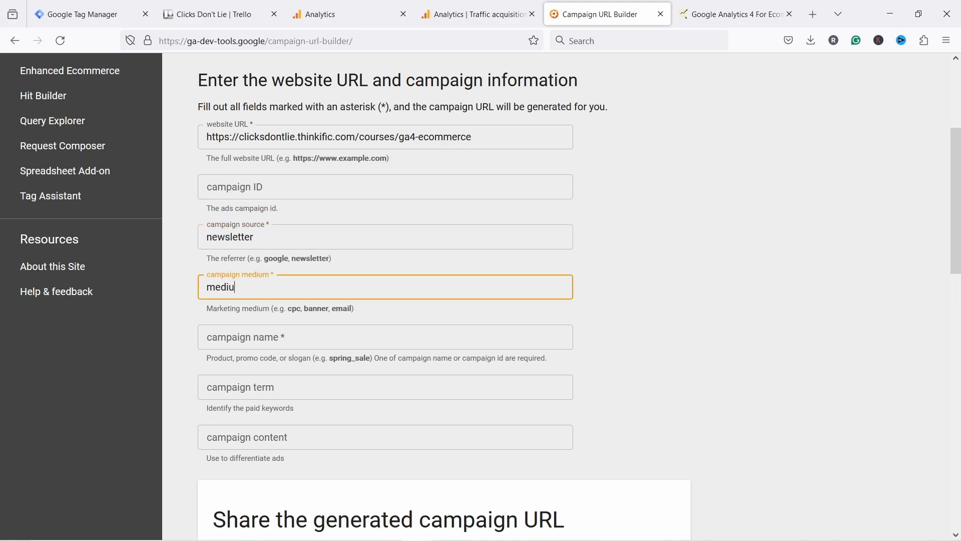
pyautogui.click(277, 338)
pyautogui.write('flash_sale_june')
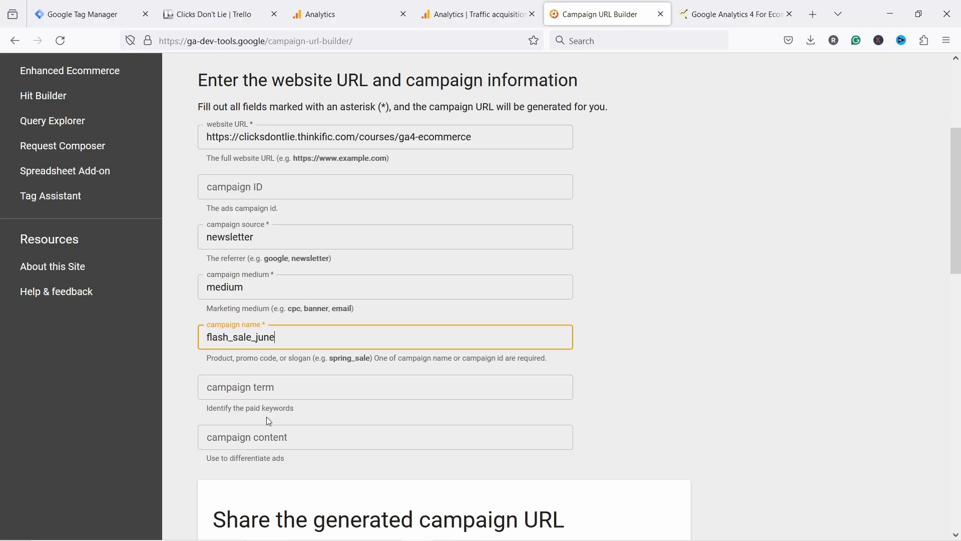
# Type intro into campaign content, then delete it so the field is empty
pyautogui.click(266, 438)
pyautogui.write('intro')
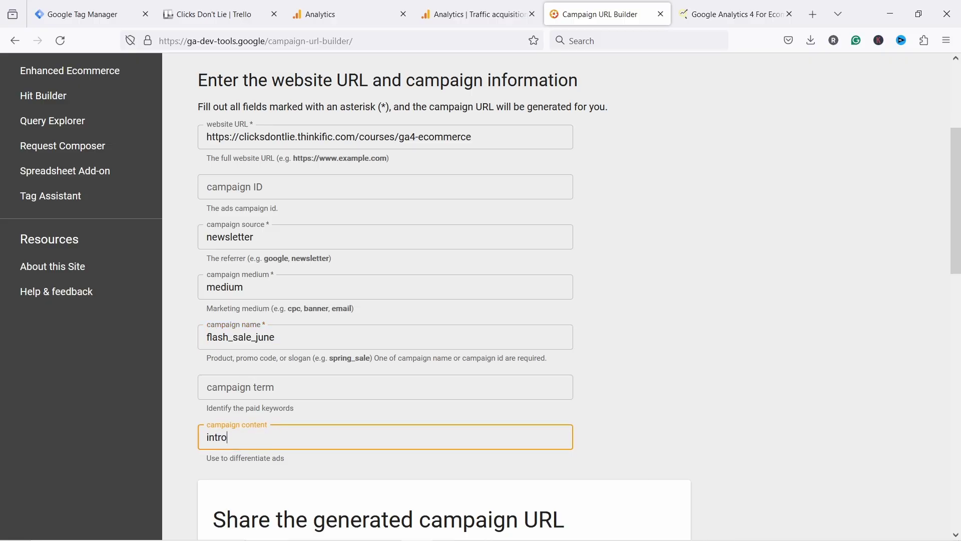
pyautogui.hotkey('ctrl', 'a')
pyautogui.press('BackSpace')
# Extend the campaign name to flash_sale_june_05 and enter top_CTA as campaign content
pyautogui.click(281, 331)
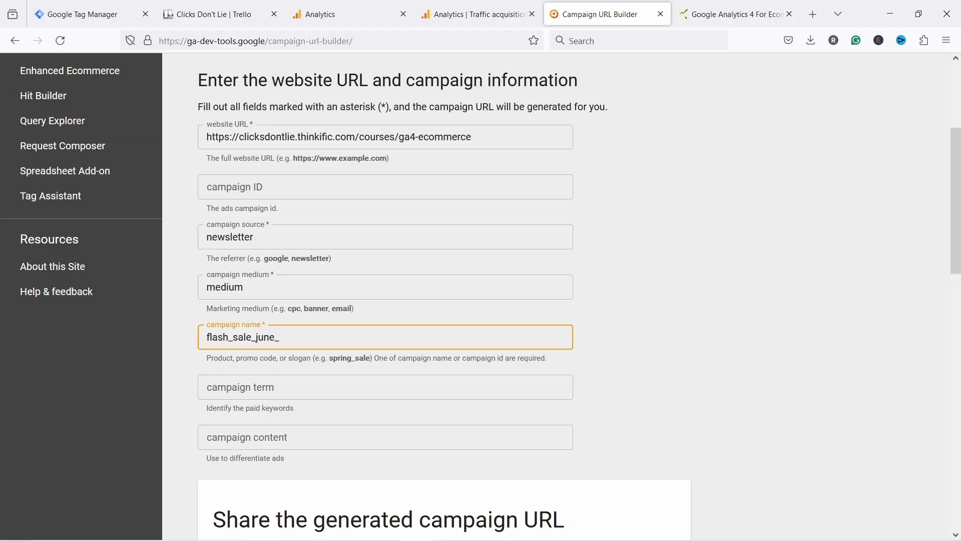
pyautogui.write('_05')
pyautogui.click(262, 439)
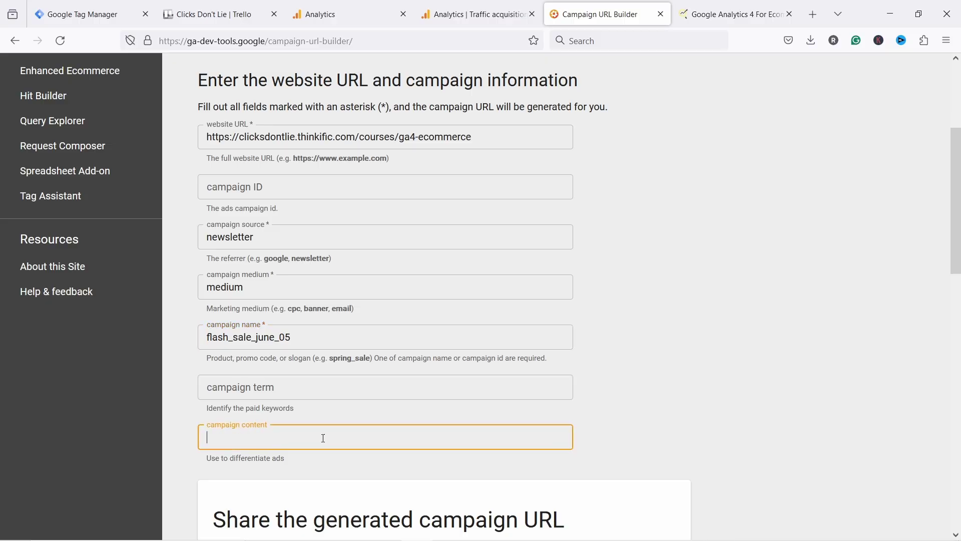
pyautogui.write('top_CTA')
pyautogui.click(554, 317)
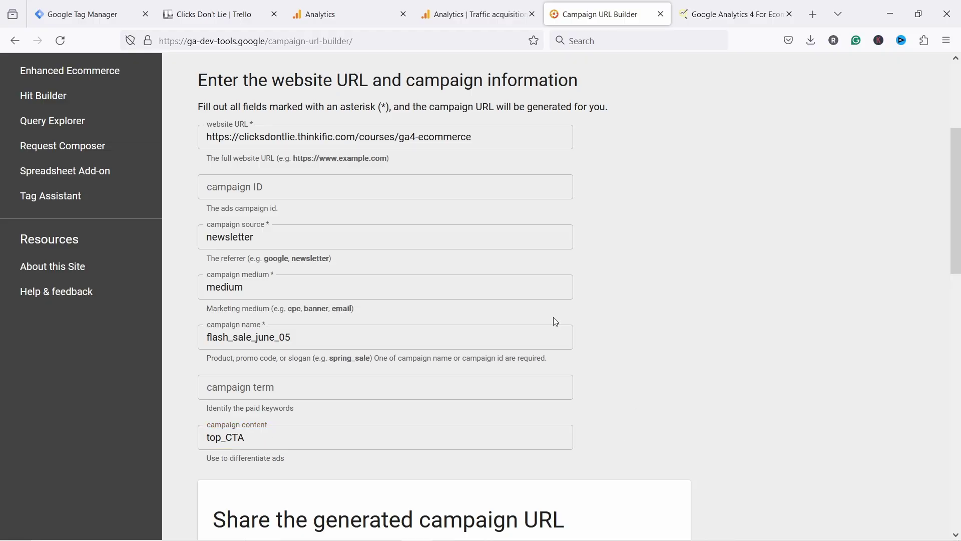
# Load the generated campaign URL in a new tab and highlight its query string
pyautogui.scroll(-6, 602, 292)
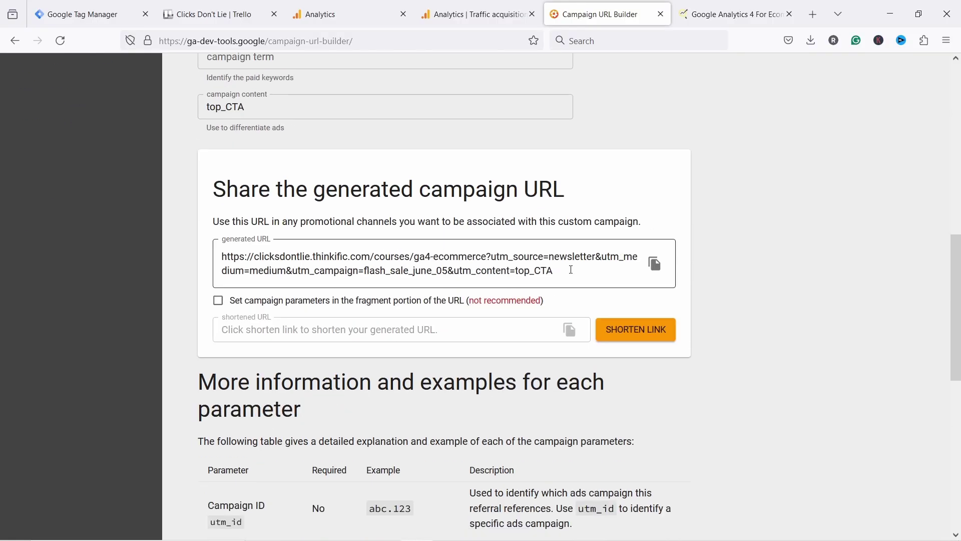
pyautogui.click(656, 271)
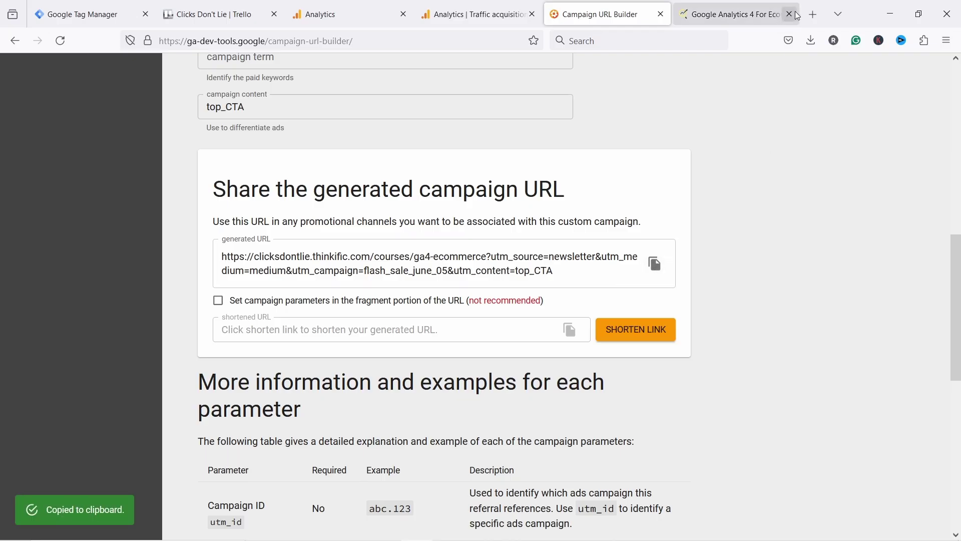
pyautogui.click(815, 15)
pyautogui.hotkey('ctrl', 'v')
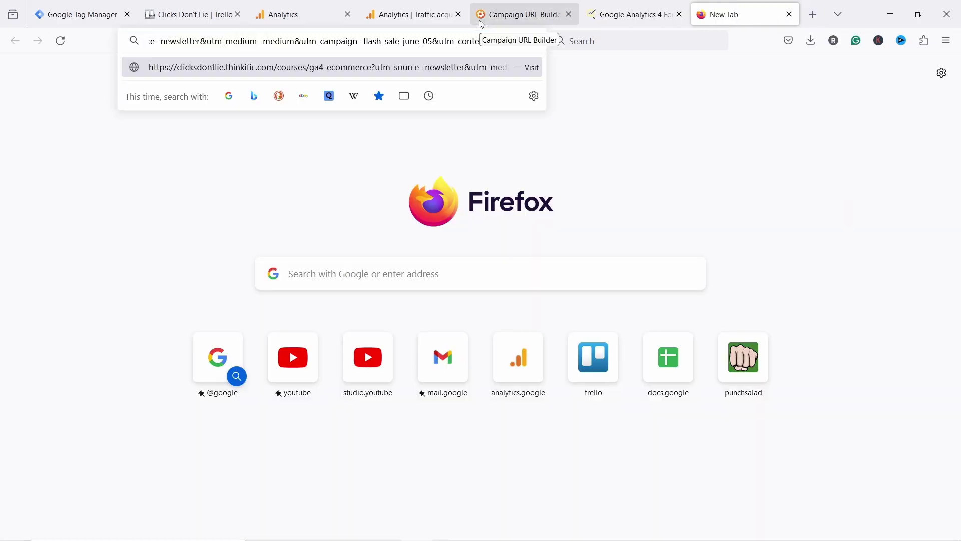
pyautogui.press('Return')
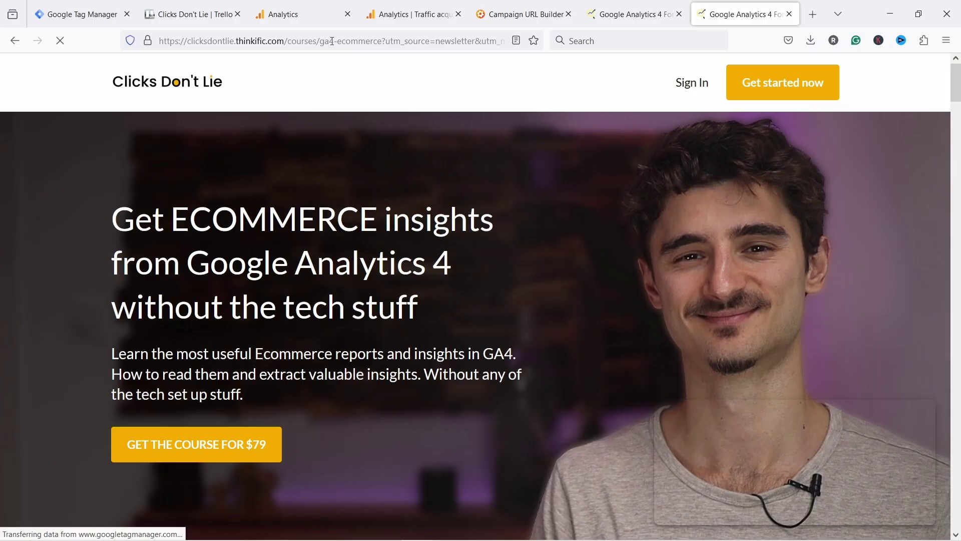
pyautogui.moveTo(330, 41); pyautogui.dragTo(559, 37)
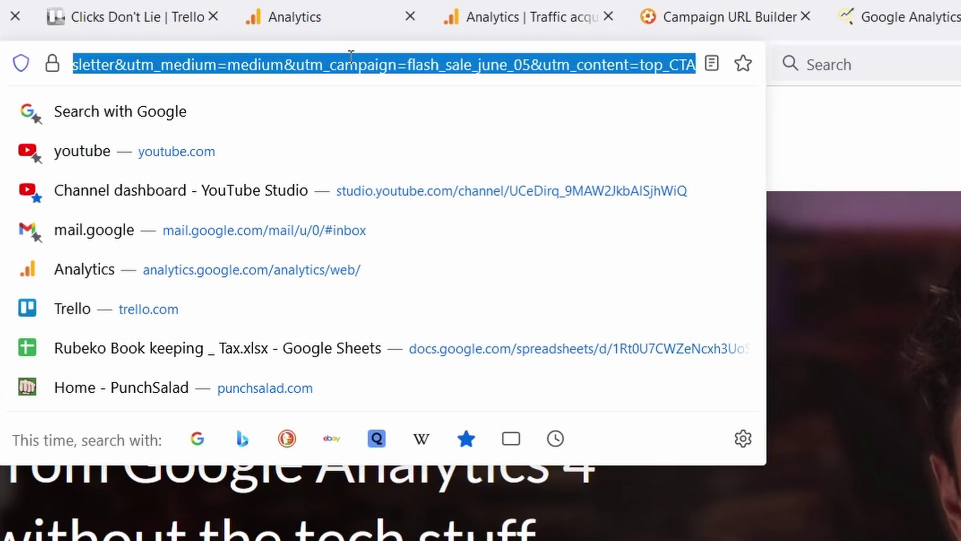
# Append &your_coupon=40off to the end of the URL after utm_content=top_CTA
pyautogui.click(286, 64)
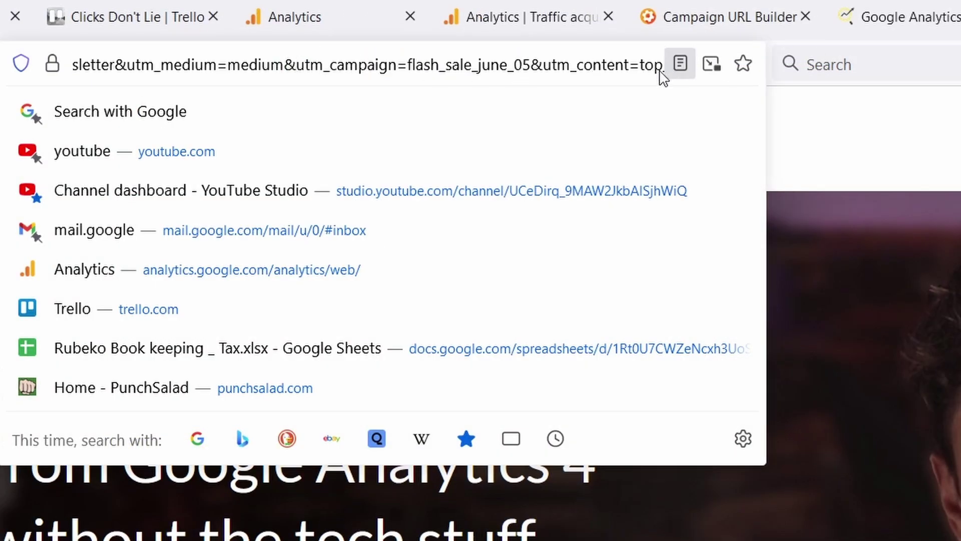
pyautogui.moveTo(663, 75); pyautogui.dragTo(685, 77)
pyautogui.press('End')
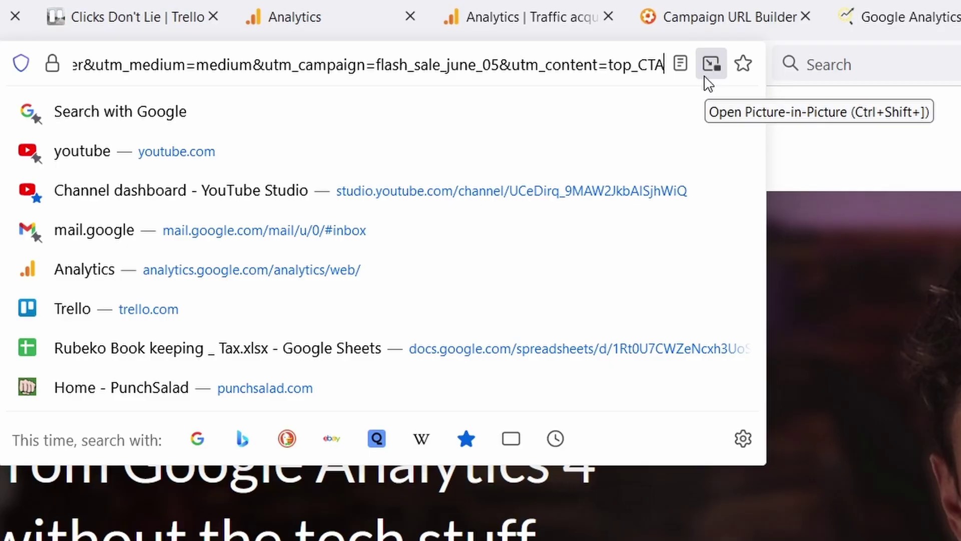
pyautogui.write('&')
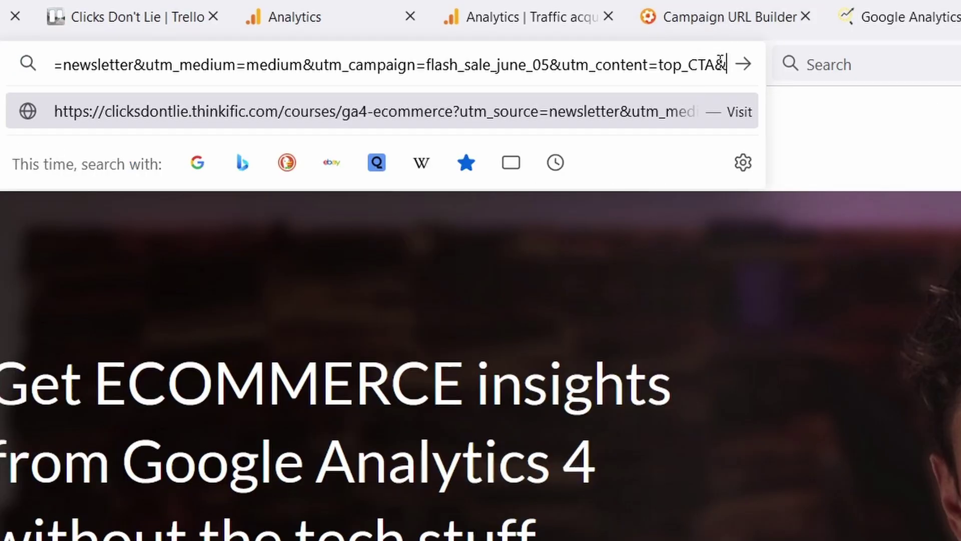
pyautogui.write('your_coupon-')
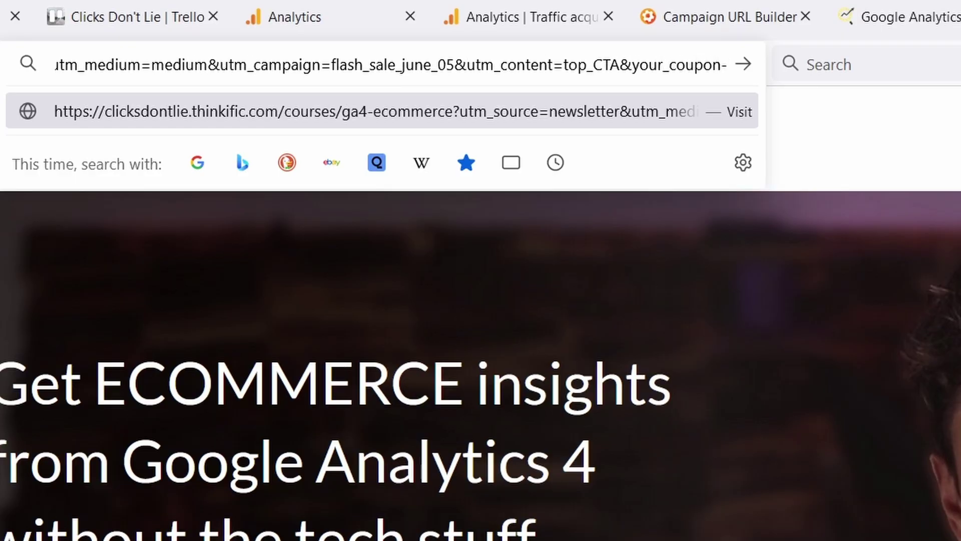
pyautogui.write('40off')
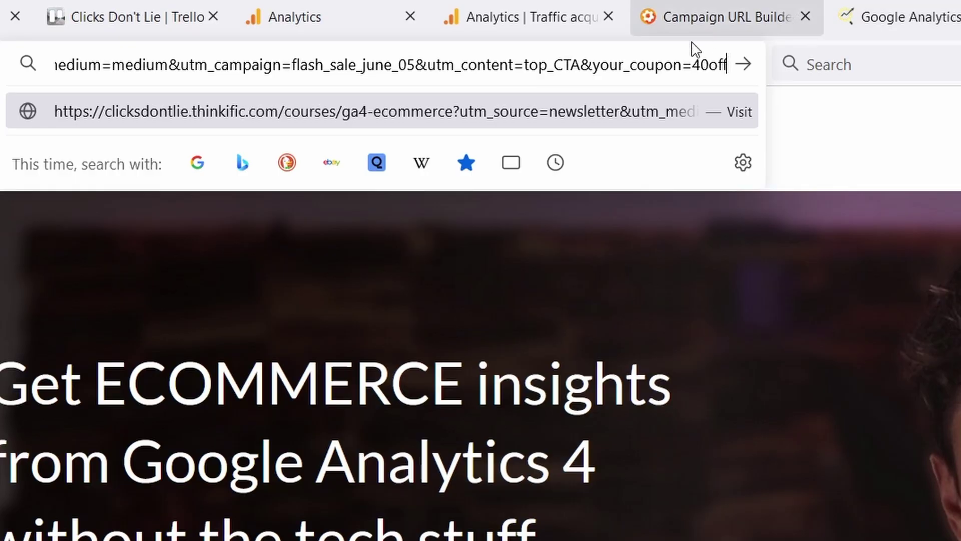
# Make sure the separator before your_coupon is & rather than ?
pyautogui.doubleClick(589, 64)
pyautogui.write('?')
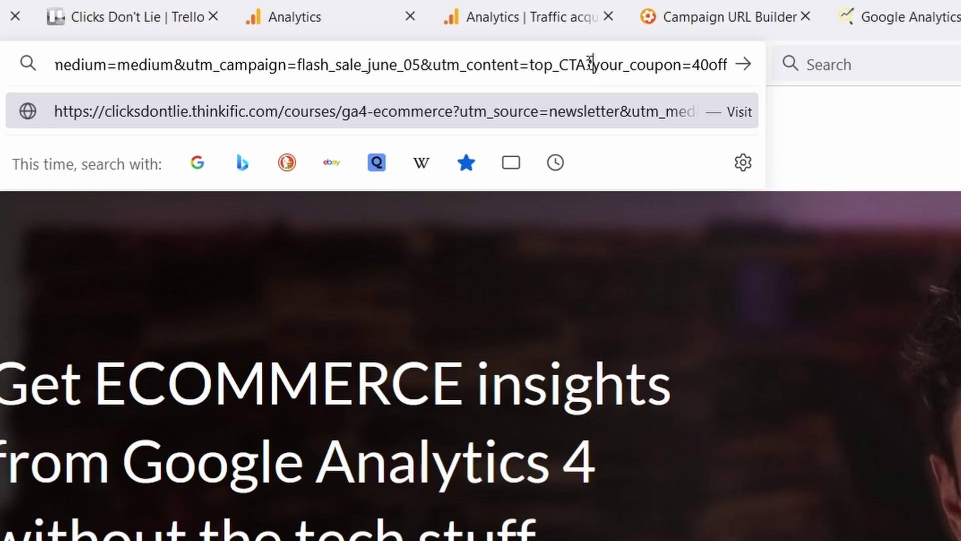
pyautogui.moveTo(586, 65); pyautogui.dragTo(601, 65)
pyautogui.hotkey('ctrl', 'a')
pyautogui.click(264, 66)
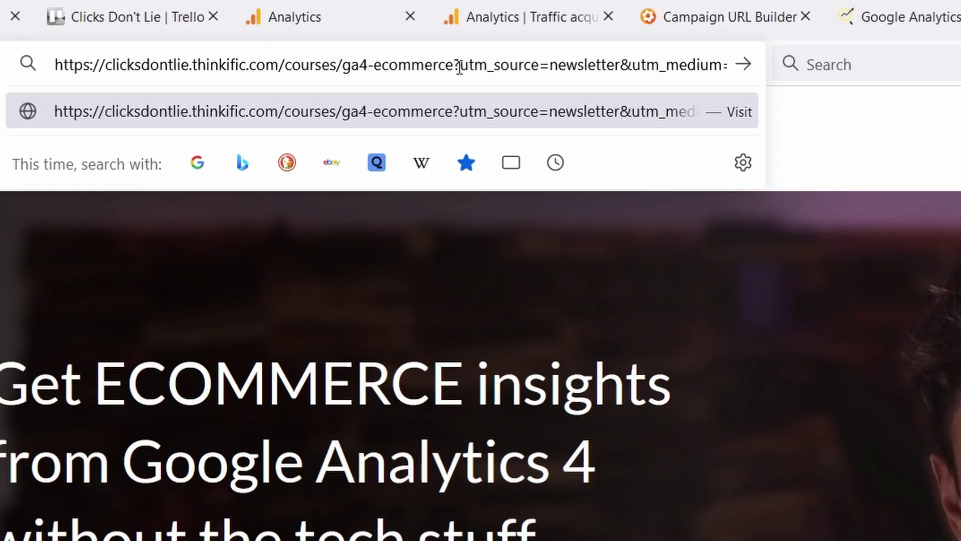
pyautogui.click(454, 65)
pyautogui.moveTo(453, 68); pyautogui.dragTo(871, 69)
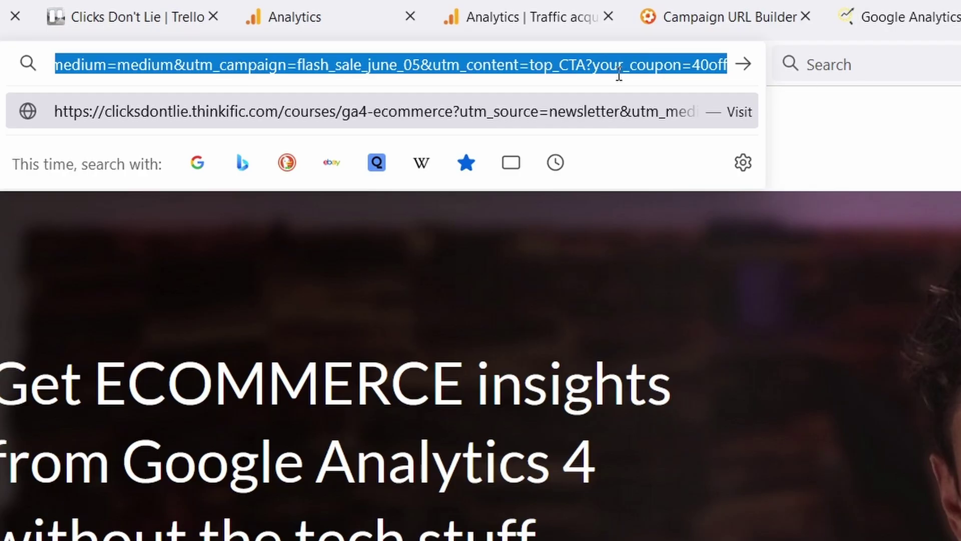
pyautogui.click(595, 64)
pyautogui.moveTo(593, 64); pyautogui.dragTo(586, 65)
pyautogui.write('&')
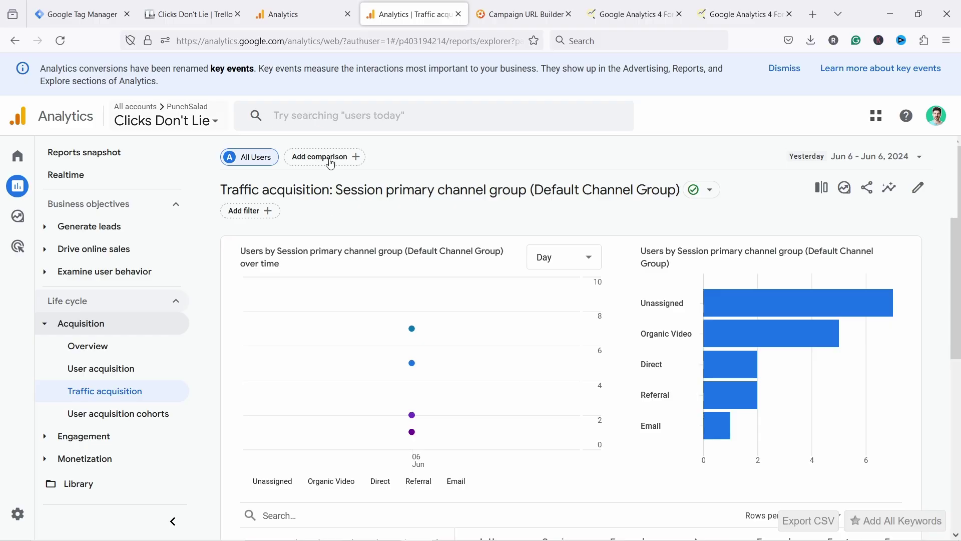
# Change the Traffic acquisition table's primary dimension to Session campaign
pyautogui.moveTo(24, 186)
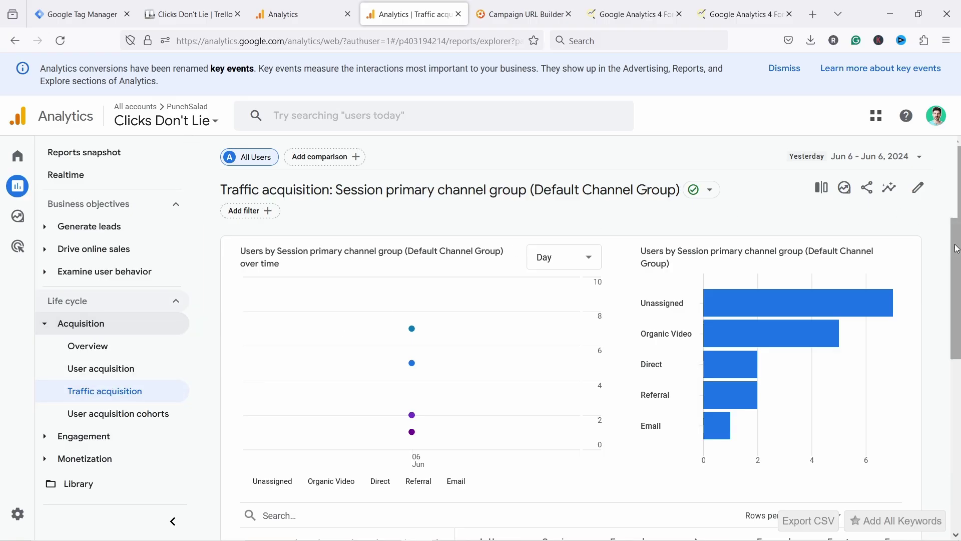
pyautogui.scroll(-3, 959, 323)
pyautogui.scroll(-5, 959, 323)
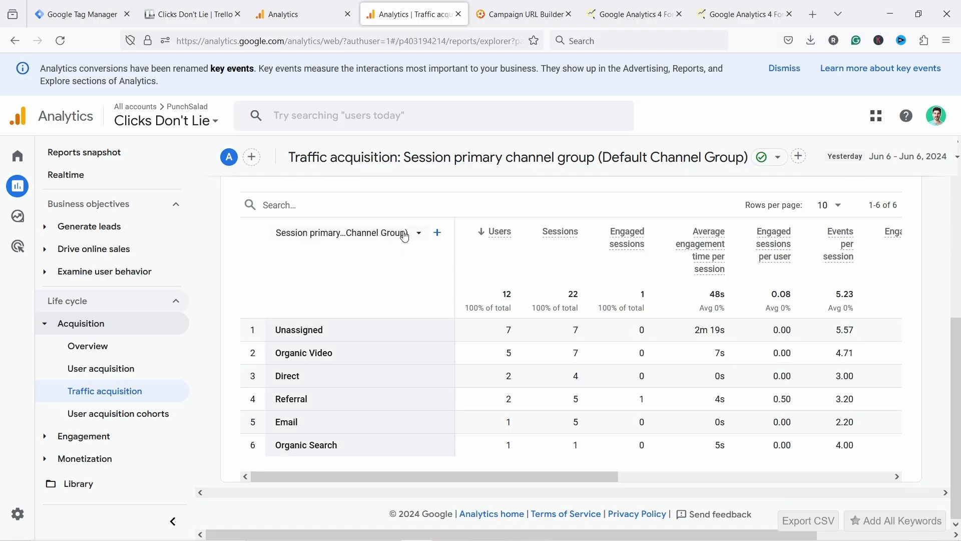
pyautogui.click(358, 240)
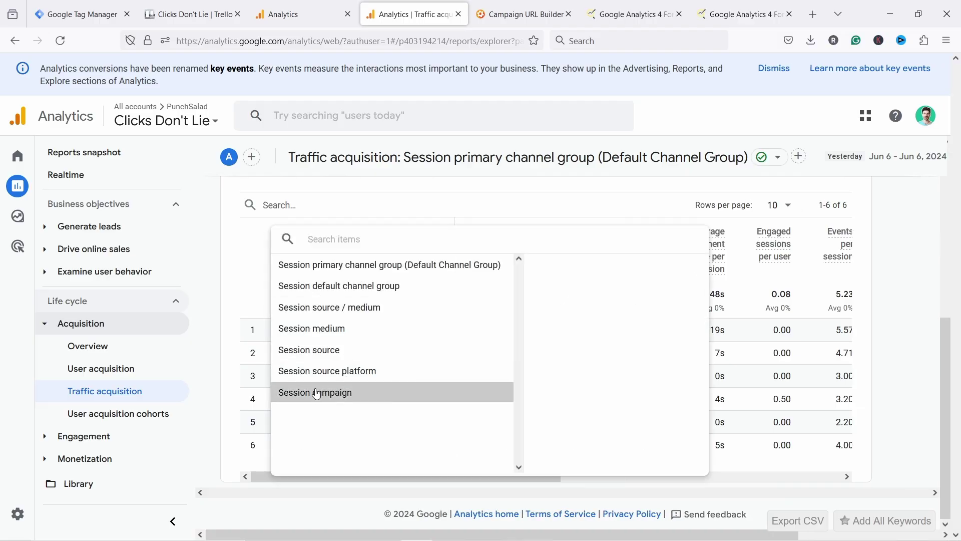
pyautogui.press('Return')
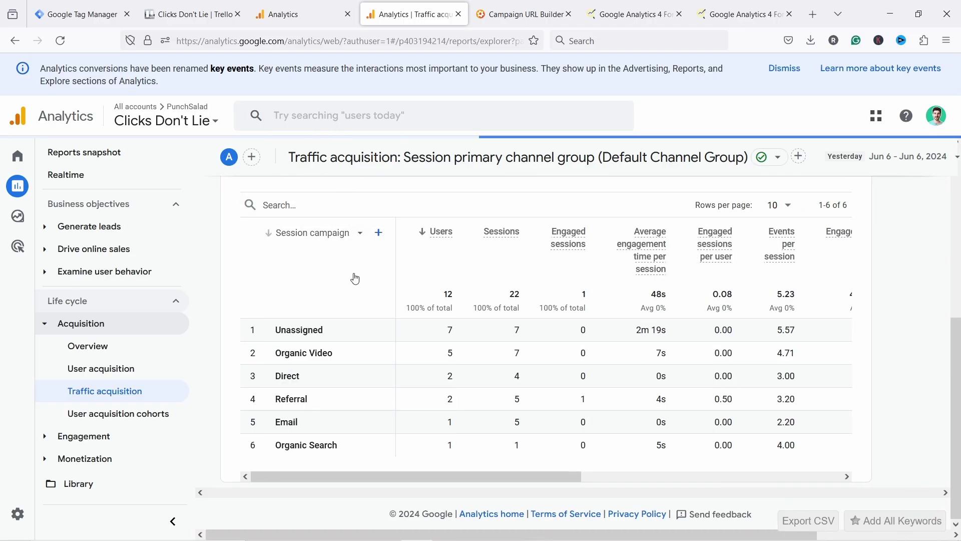